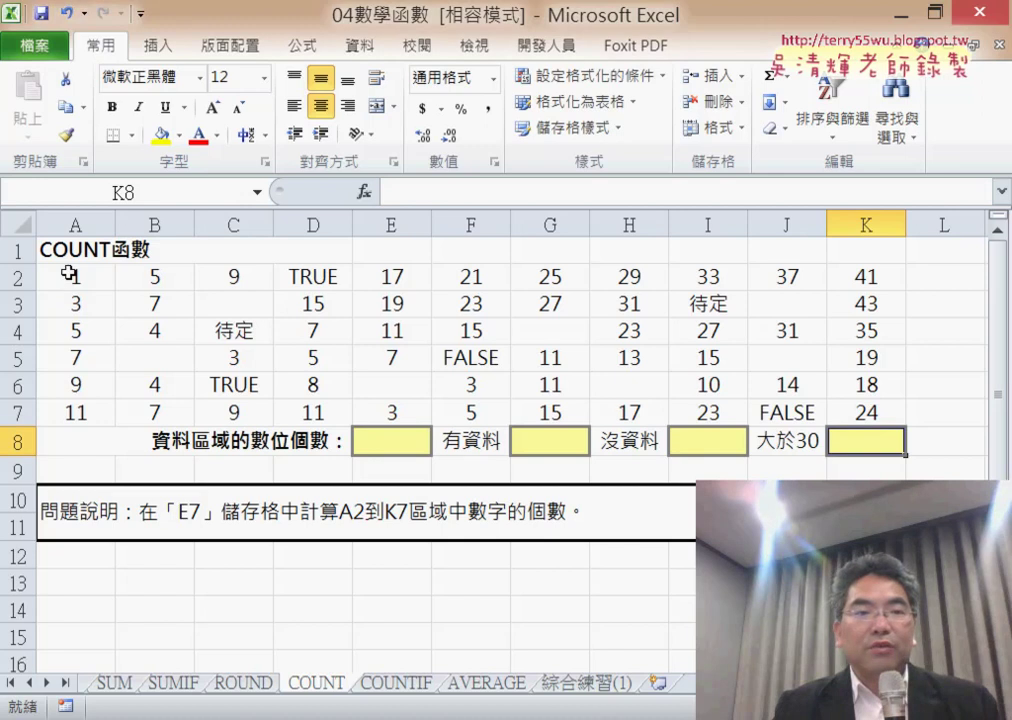
Select E8 below the A2:K7 data and start inserting a function there
drag(75, 276, 849, 418)
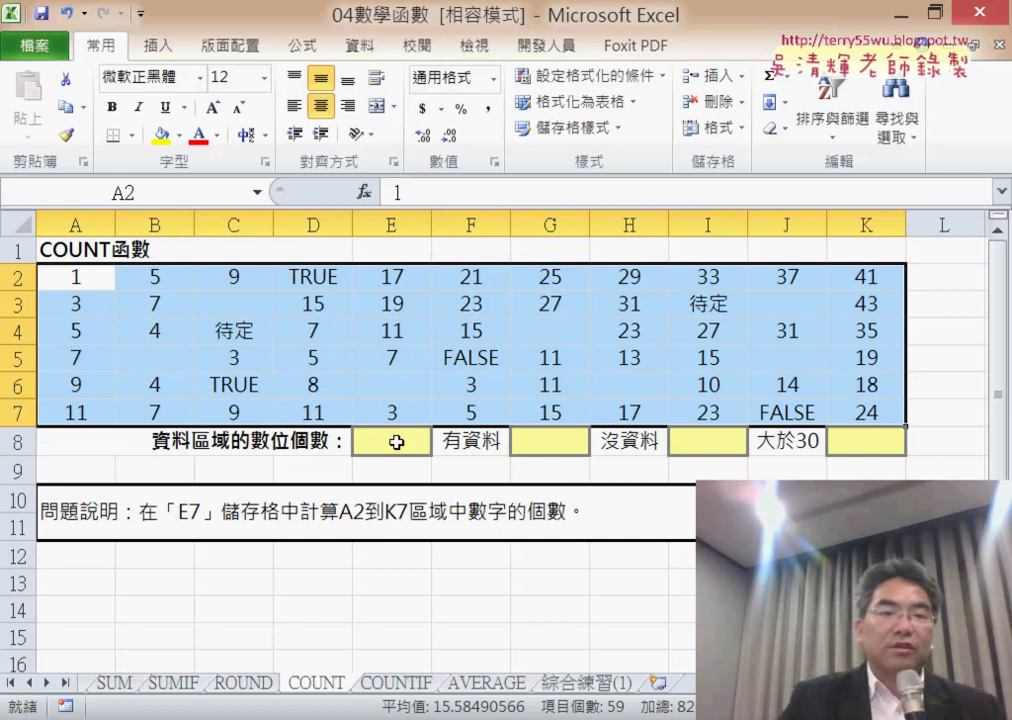
click(396, 442)
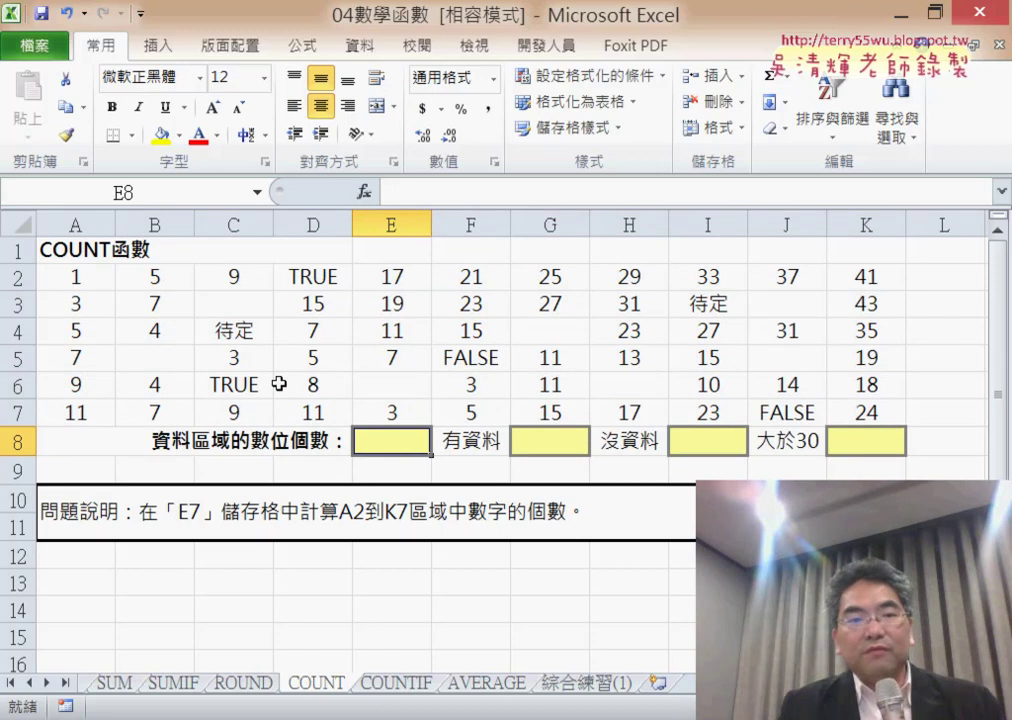
click(364, 194)
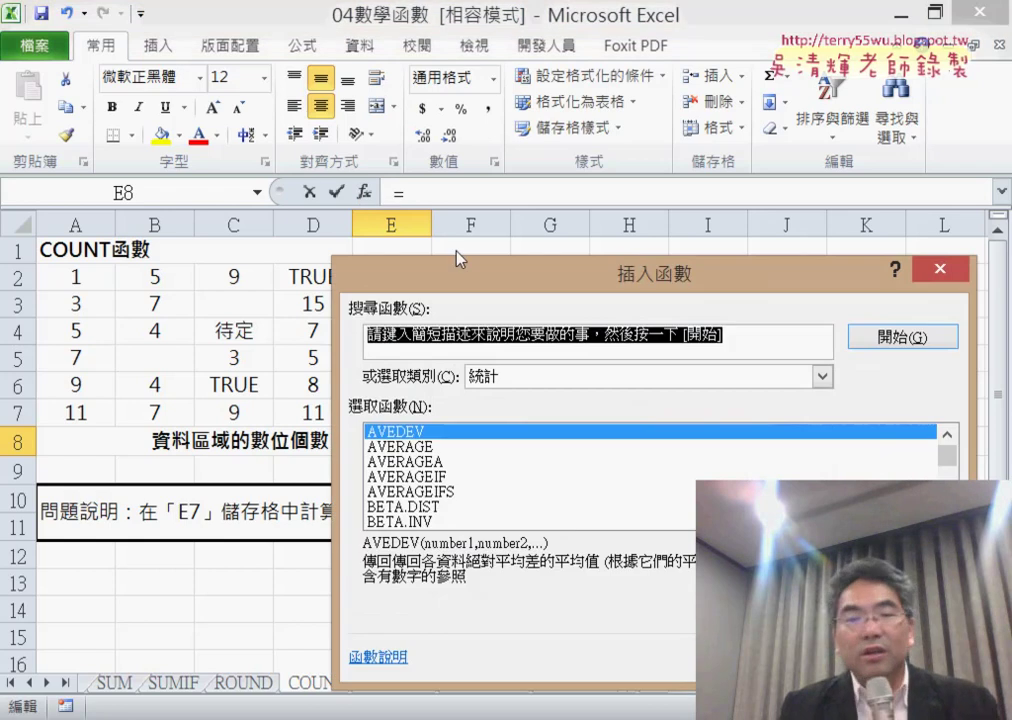
drag(517, 276, 522, 124)
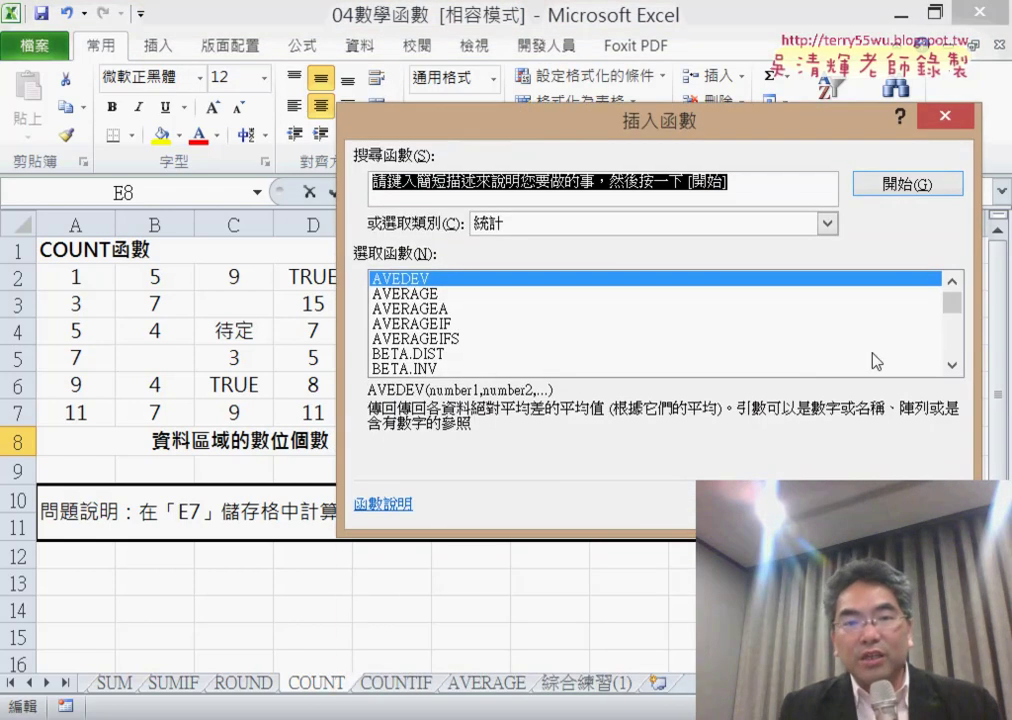
drag(953, 366, 953, 366)
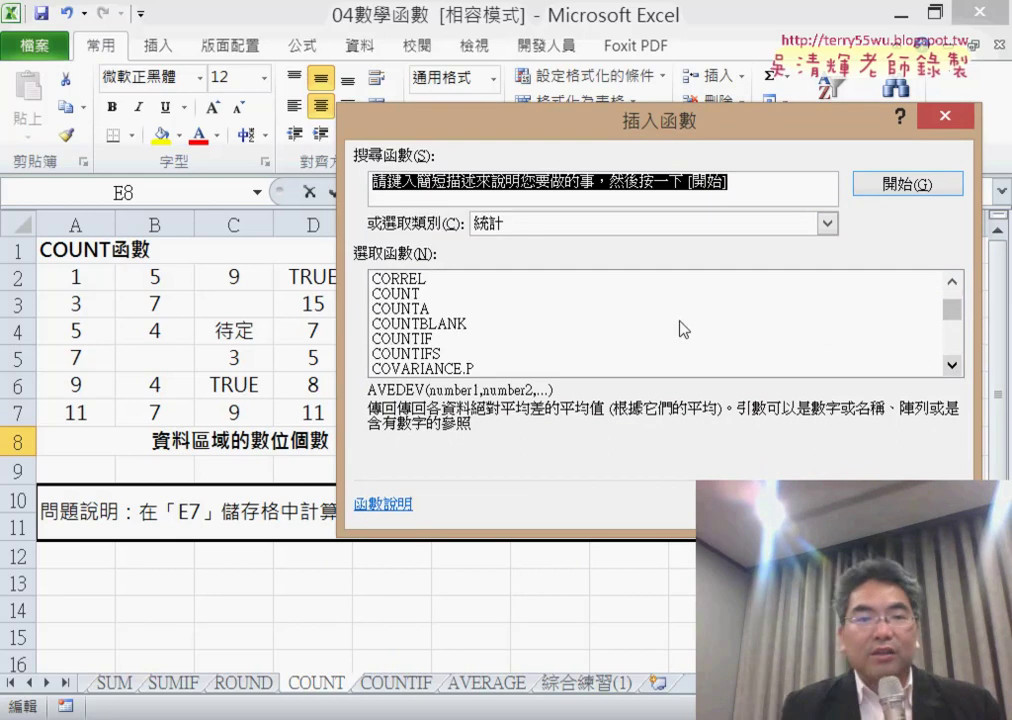
Compare the COUNT, COUNTA, COUNTBLANK and COUNTIF descriptions, then choose COUNT
click(433, 295)
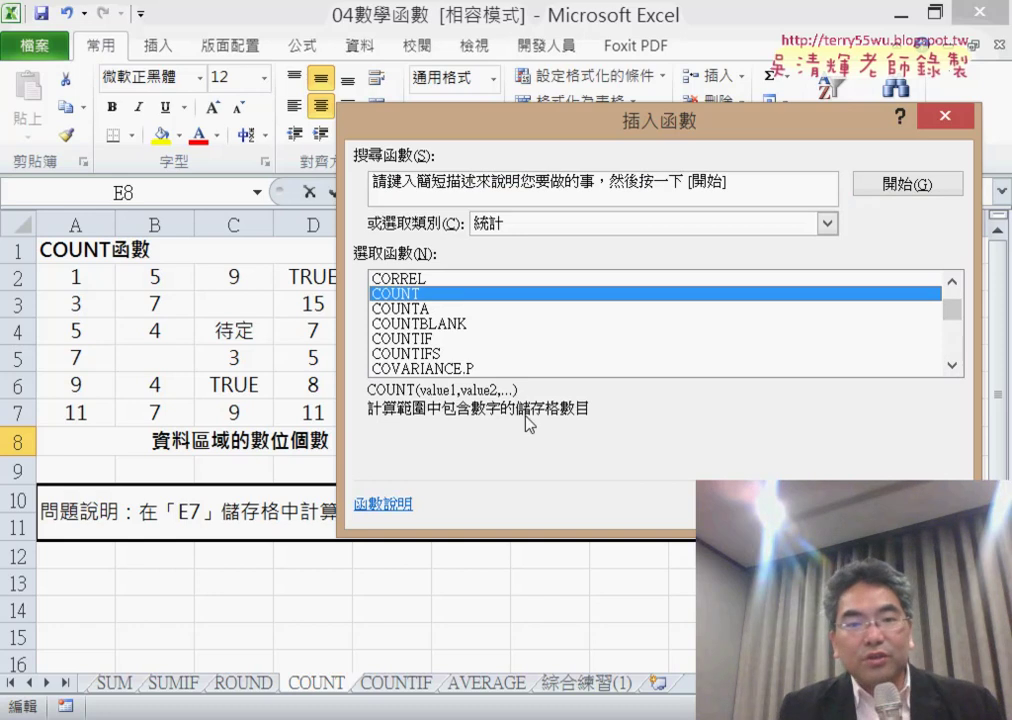
click(427, 309)
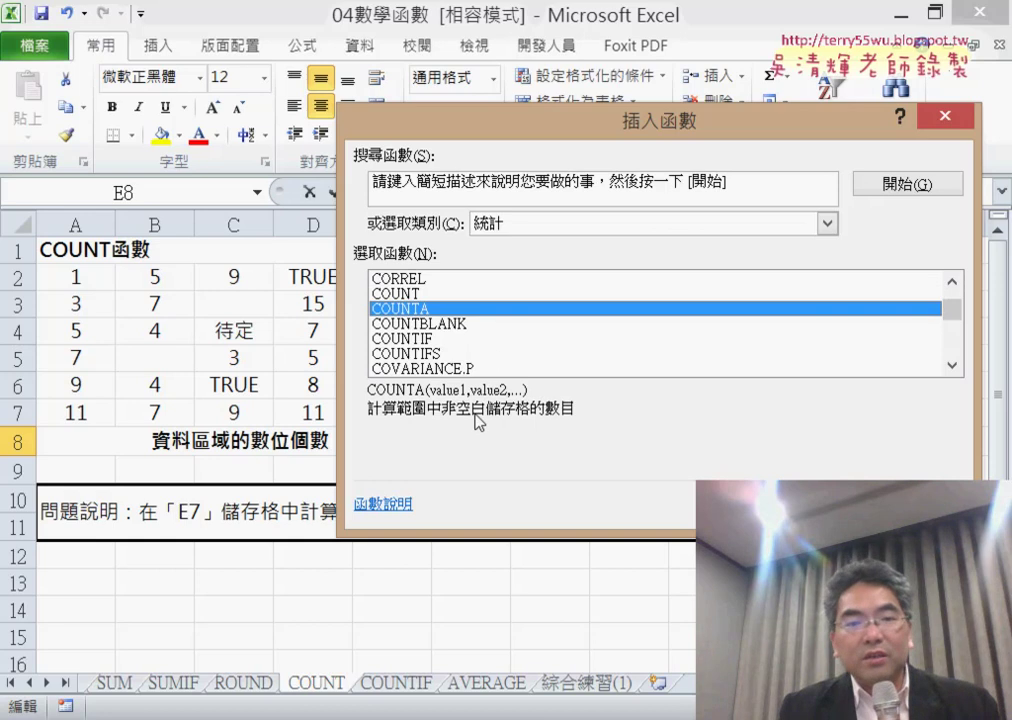
click(466, 324)
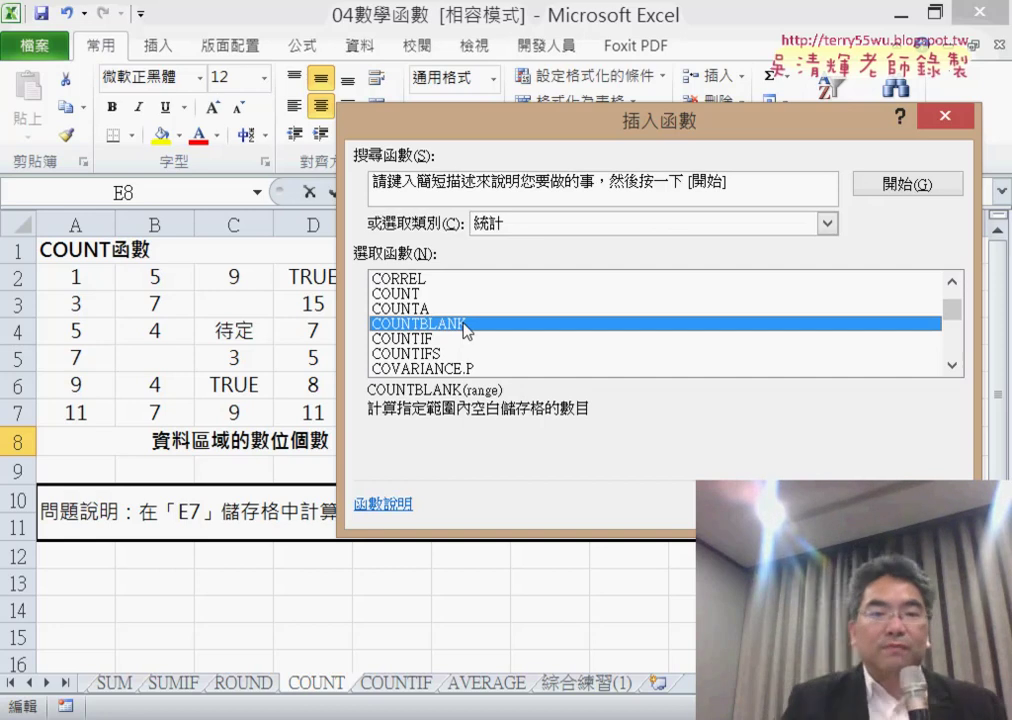
click(438, 341)
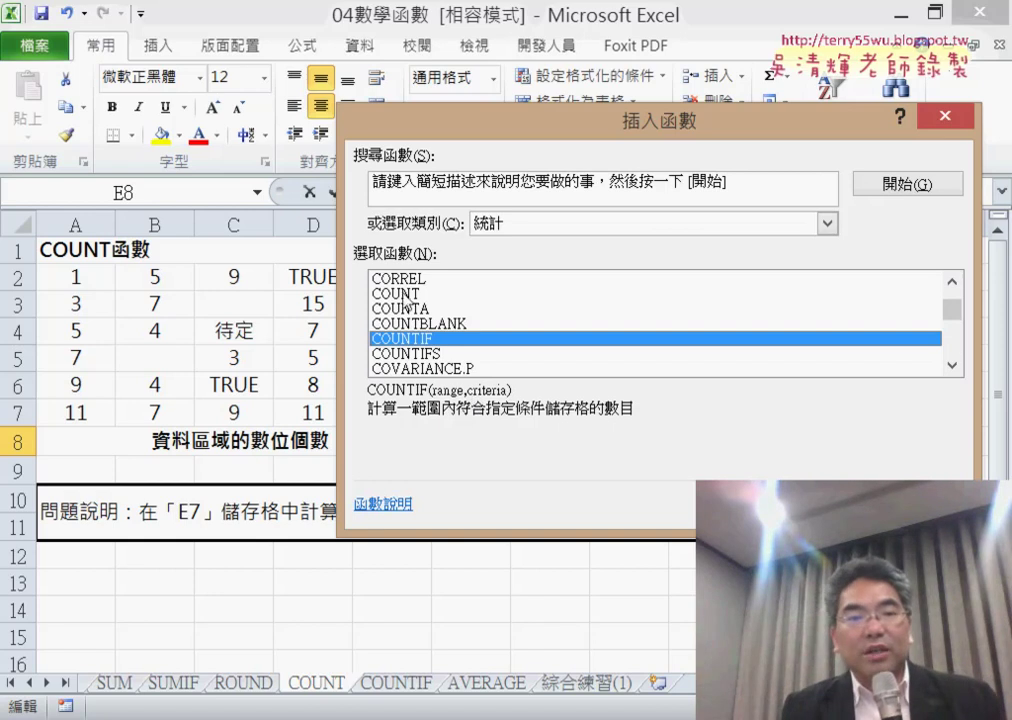
click(404, 295)
Enter =COUNT(A2:K7) in E8 so it shows 53 numeric cells
click(830, 506)
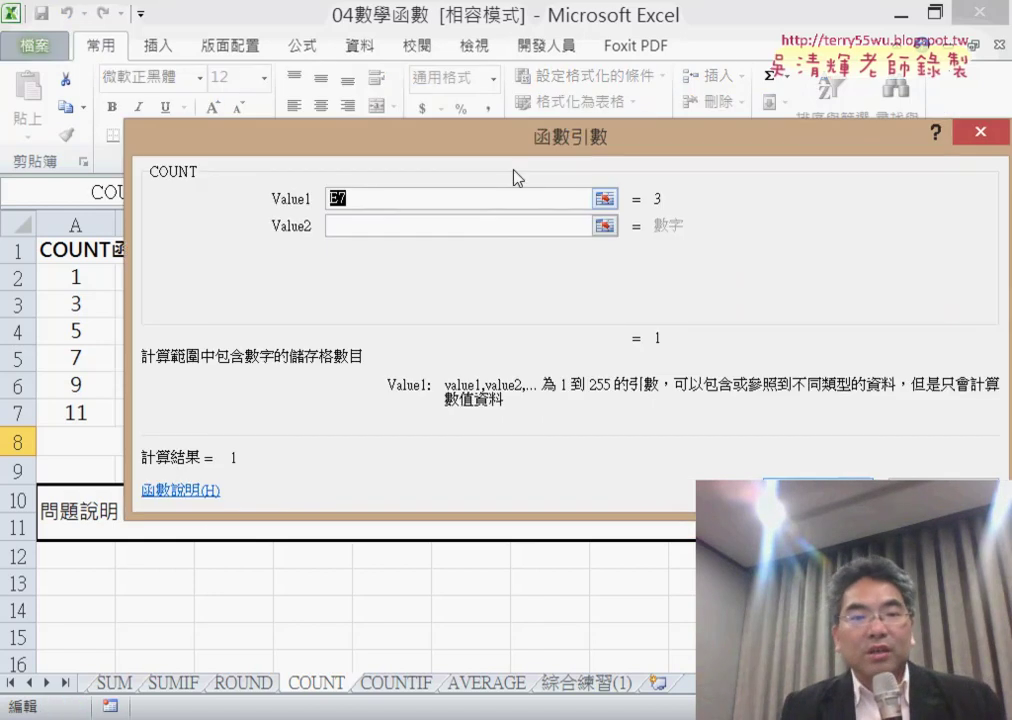
mouse_move(506, 157)
mouse_down()
mouse_move(499, 368)
mouse_move(455, 530)
mouse_up()
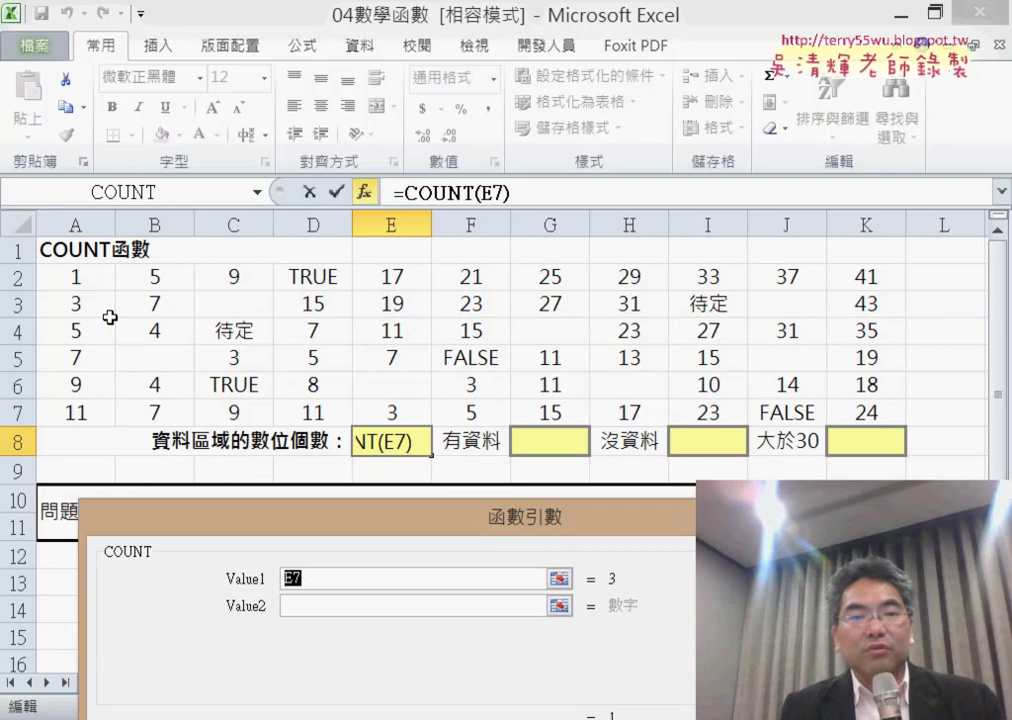
mouse_move(76, 277)
mouse_down()
mouse_move(318, 357)
mouse_move(865, 343)
mouse_move(864, 423)
mouse_up()
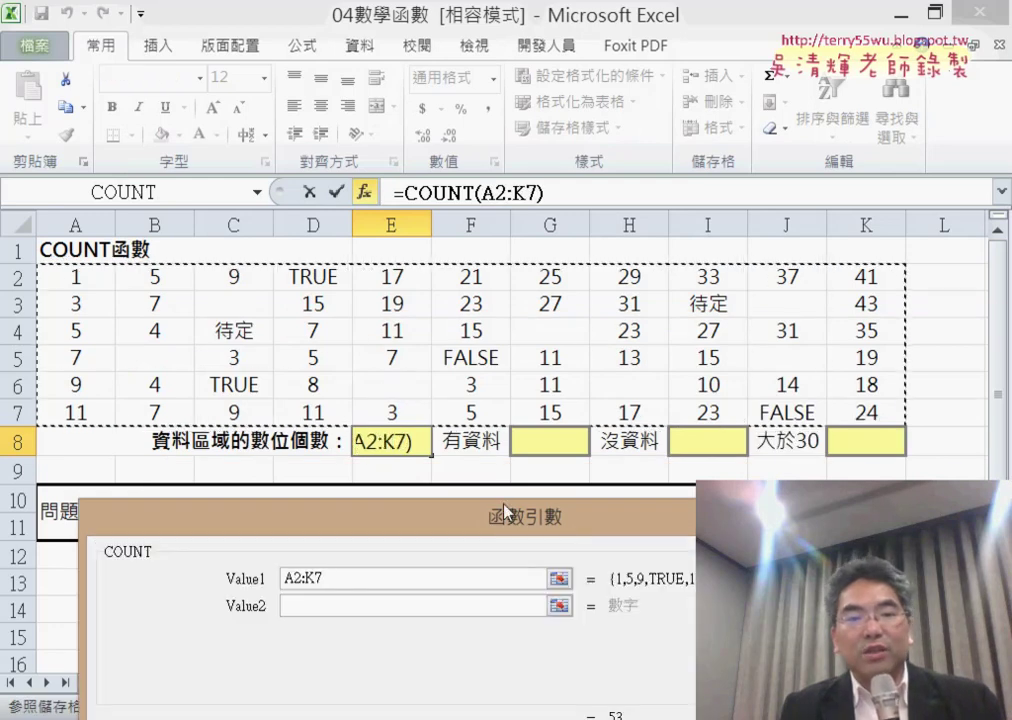
mouse_move(506, 512)
mouse_down()
mouse_move(510, 327)
mouse_move(484, 193)
mouse_up()
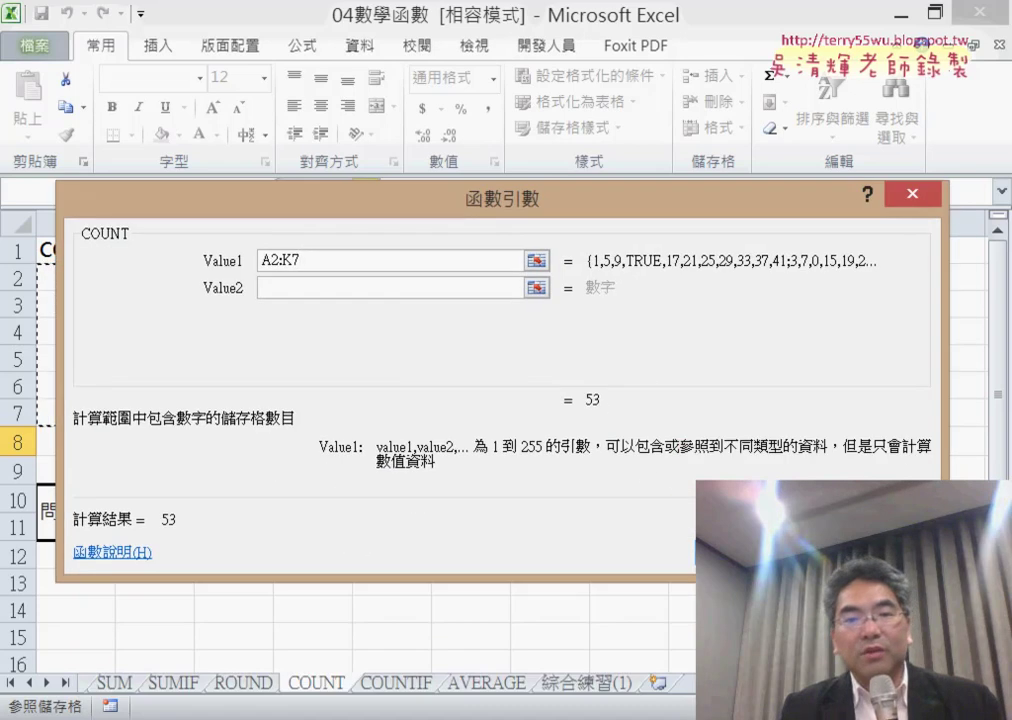
key(Return)
click(550, 440)
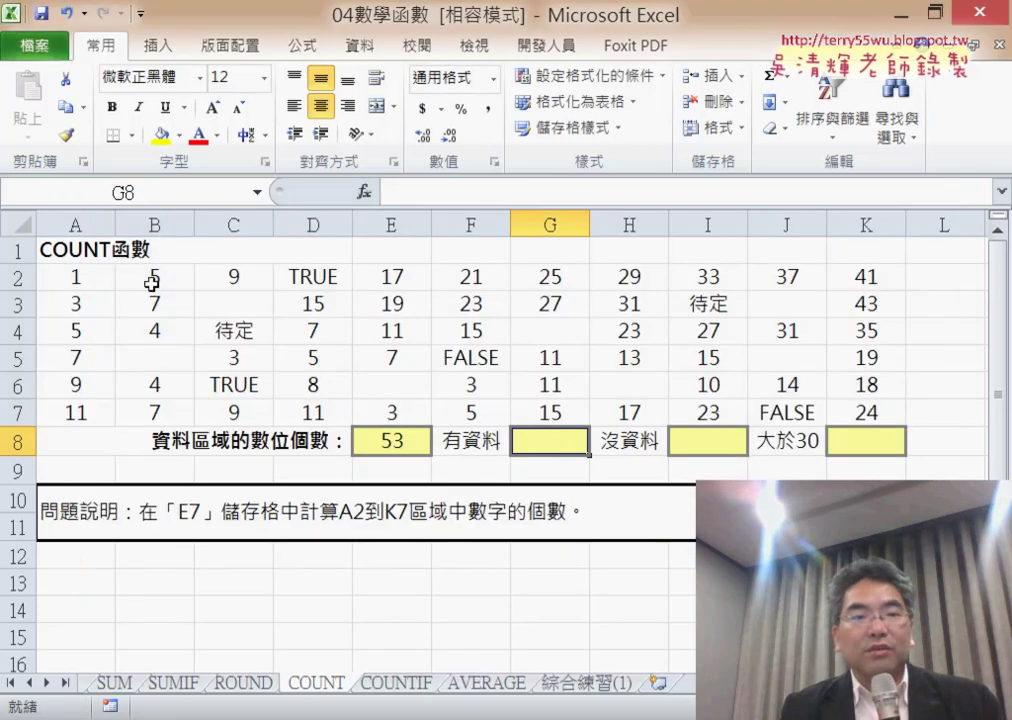
Choose COUNTA from the Insert Function list for cell G8
click(365, 186)
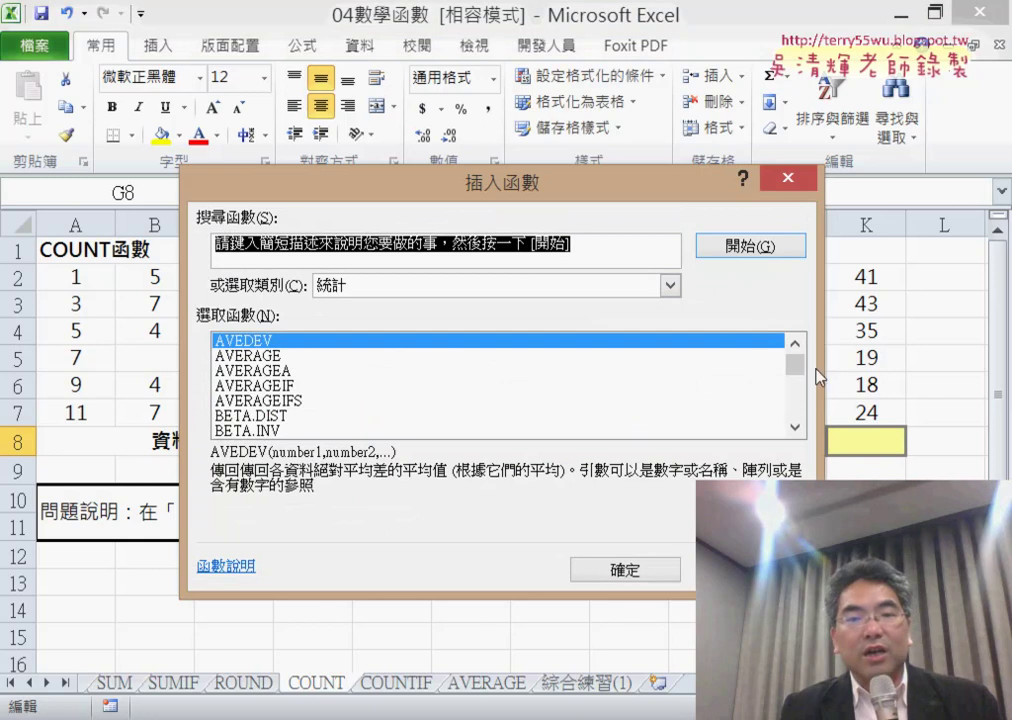
click(500, 293)
click(500, 293)
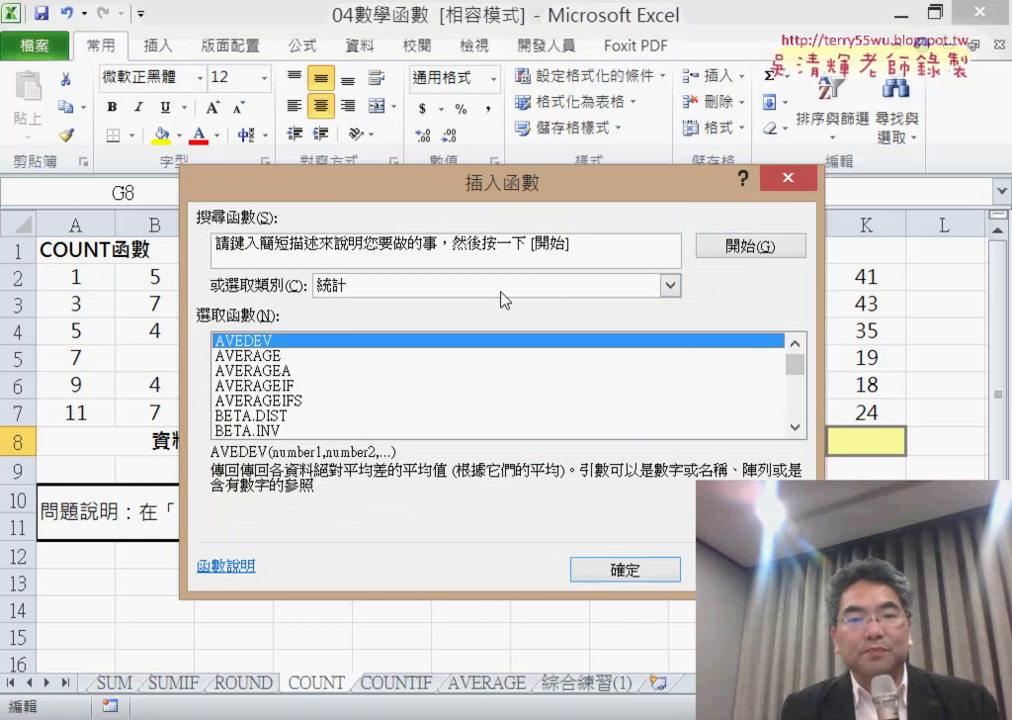
click(796, 428)
click(796, 428)
click(796, 428)
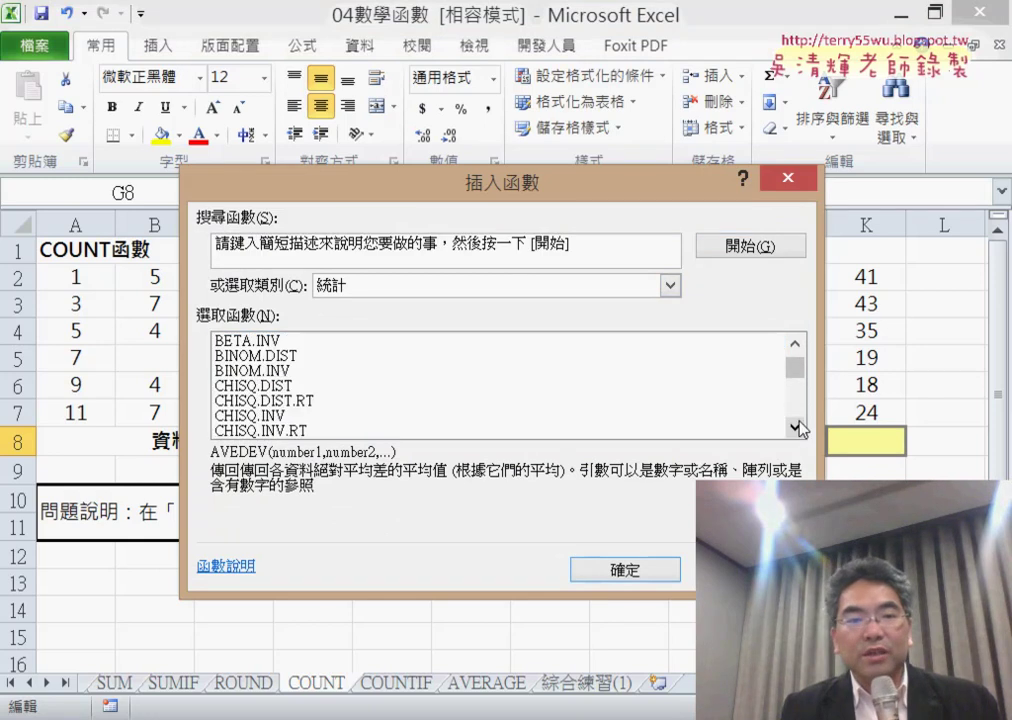
click(796, 428)
click(796, 428)
click(796, 428)
click(796, 428)
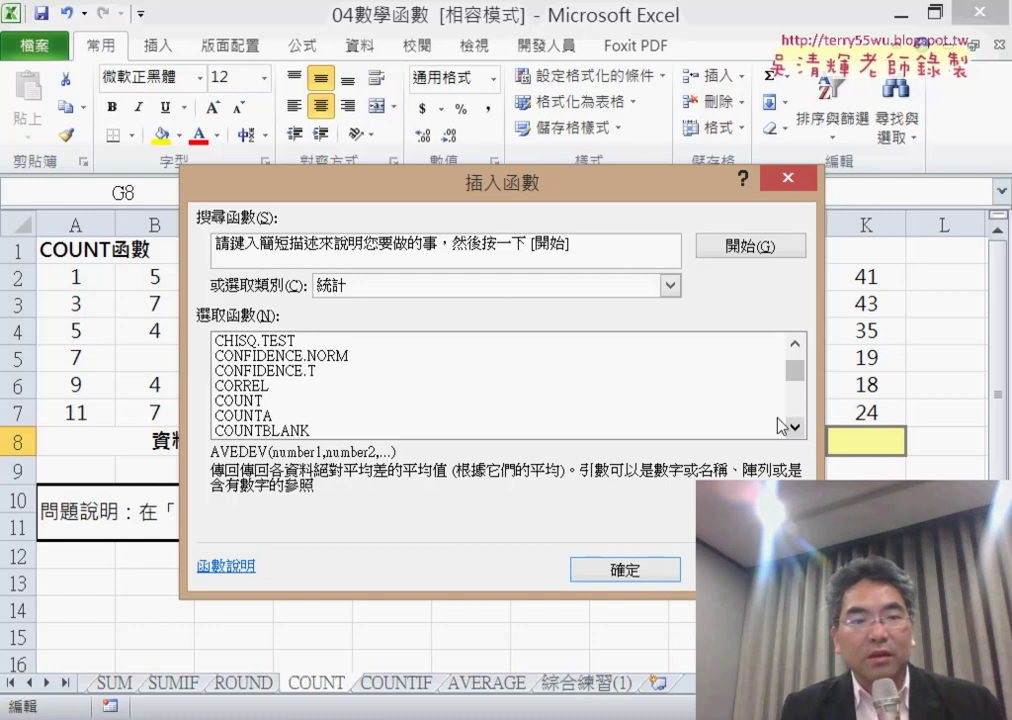
double_click(370, 415)
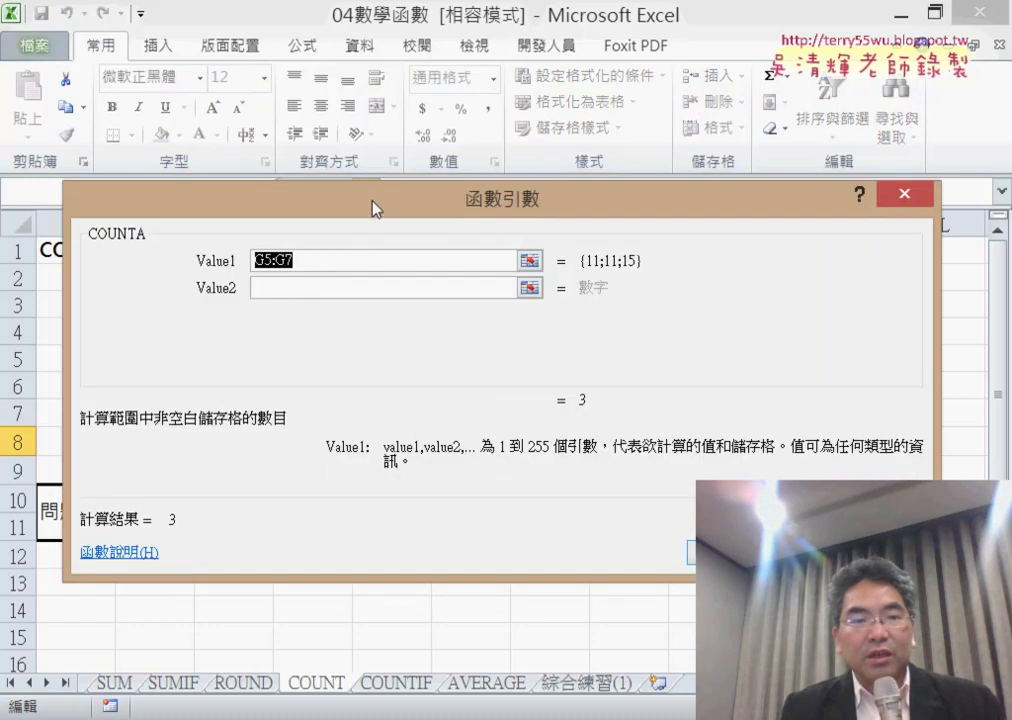
Set the COUNTA range to A2:K7 and confirm, so G8 shows 59
drag(373, 208, 373, 460)
drag(100, 281, 876, 410)
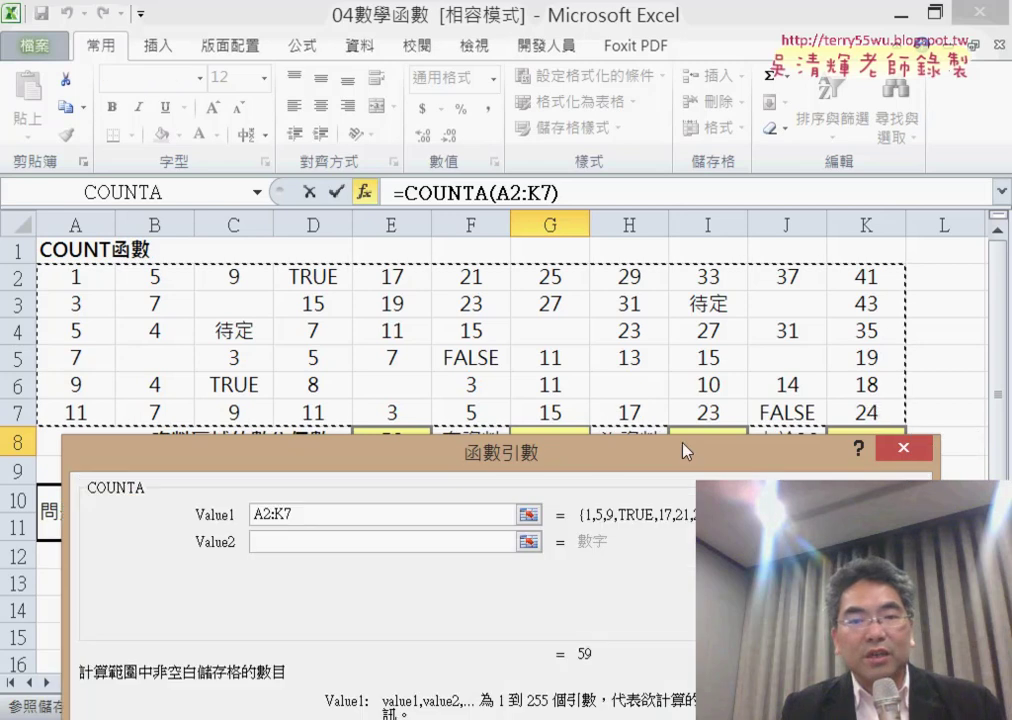
drag(599, 467, 595, 352)
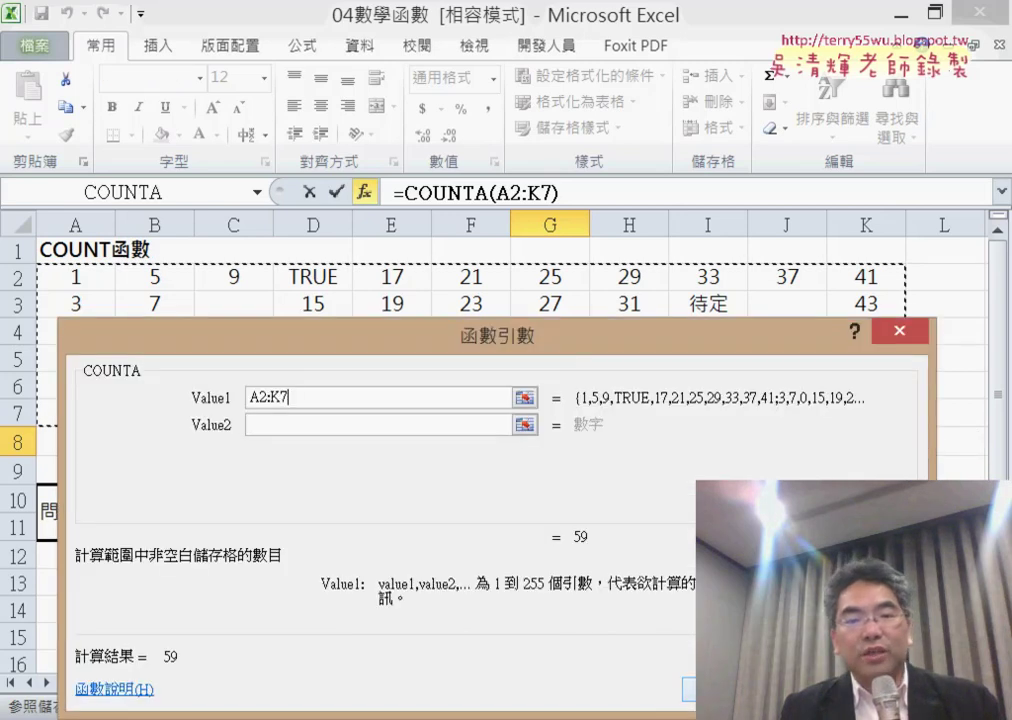
key(Return)
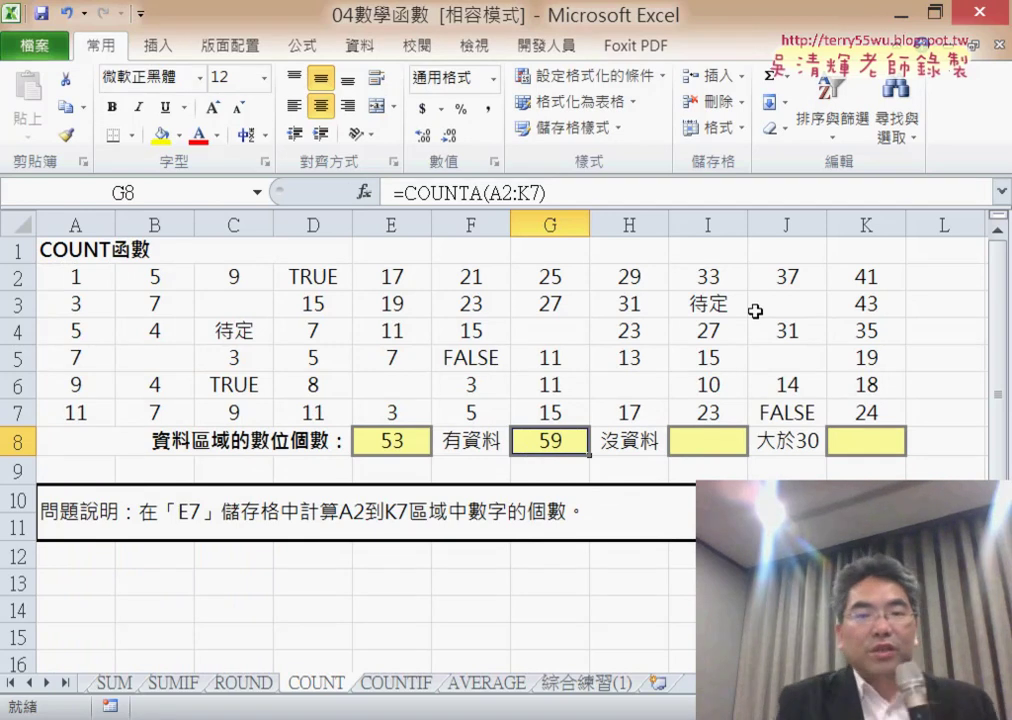
Enter =COUNTBLANK(A2:K7) in I8, which shows 7 empty cells
click(718, 443)
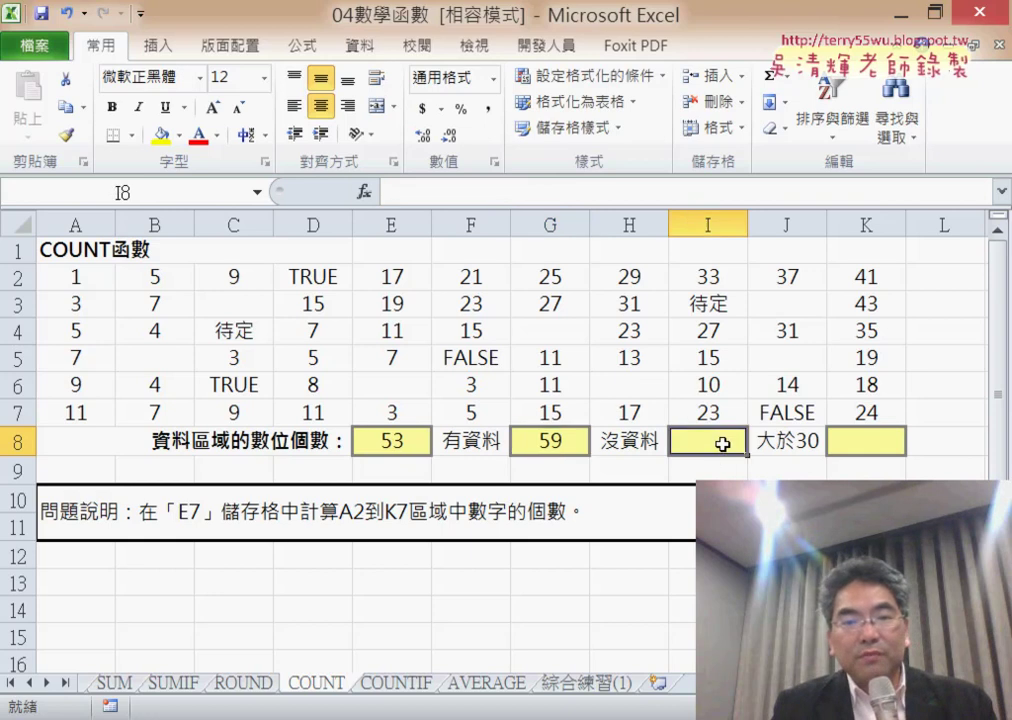
click(364, 191)
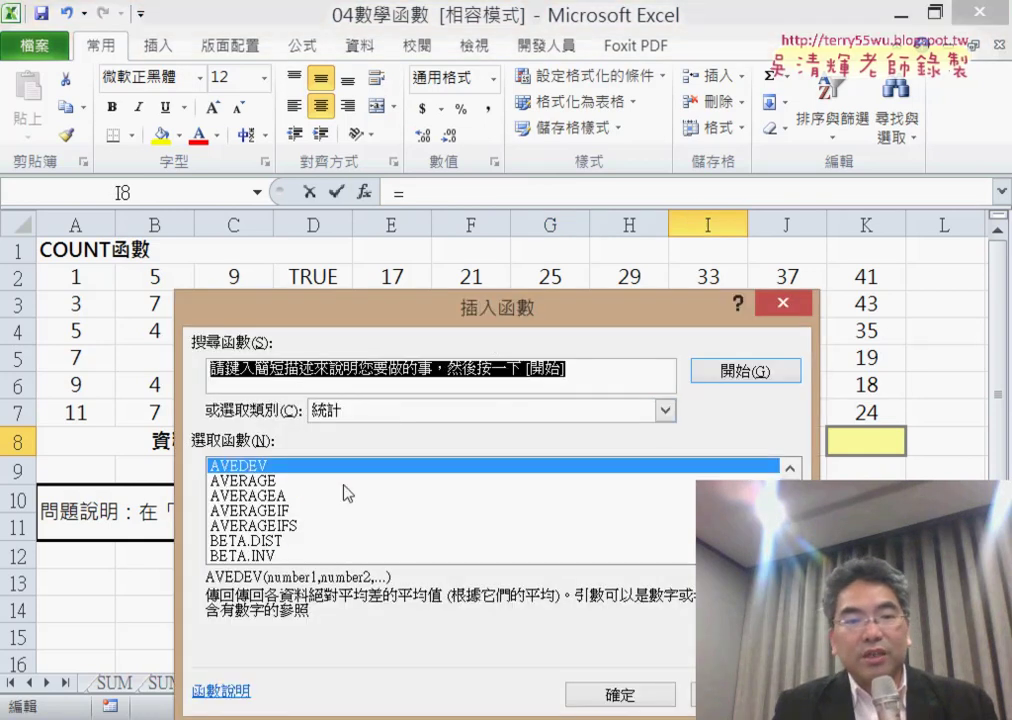
drag(444, 318, 473, 56)
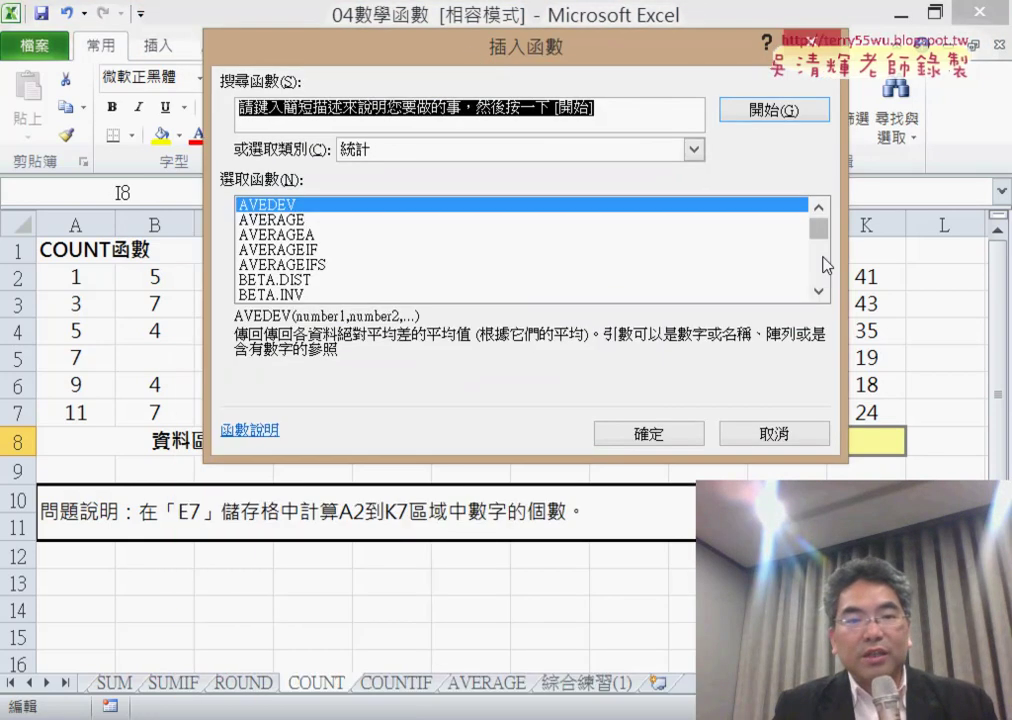
scroll(826, 278, down, 2)
scroll(826, 278, down, 2)
scroll(826, 278, down, 2)
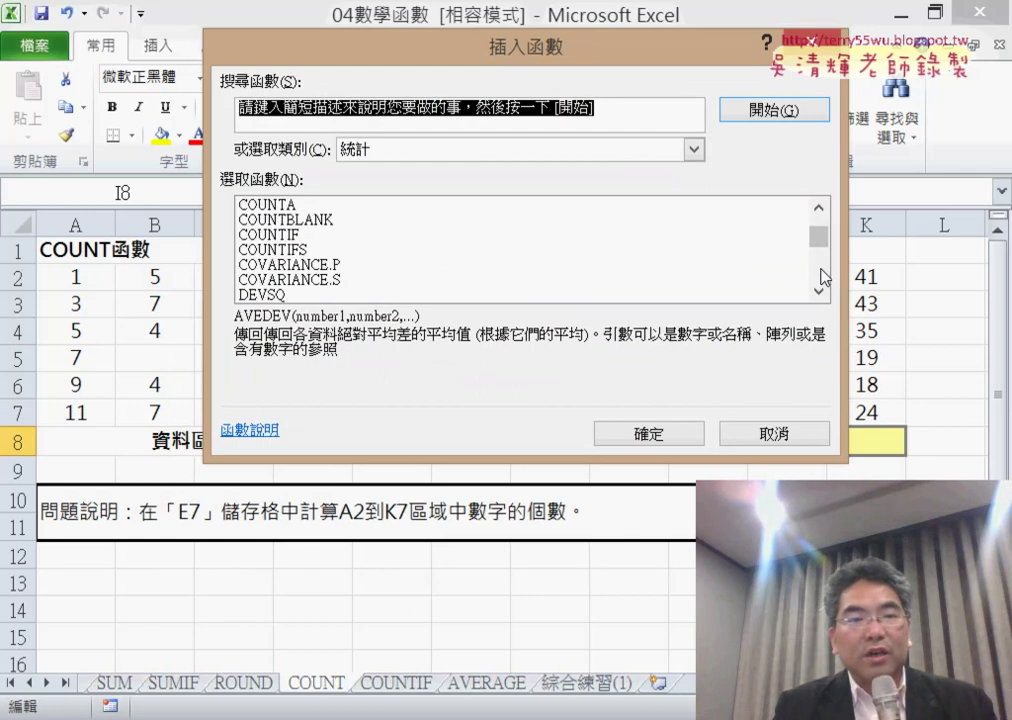
double_click(358, 219)
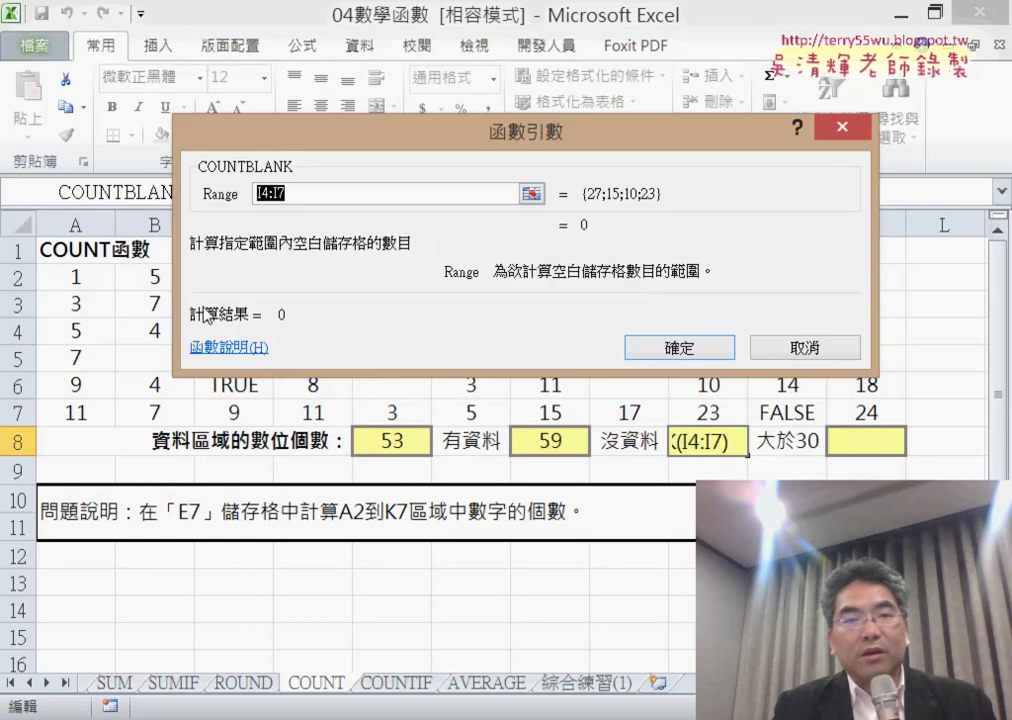
click(72, 280)
drag(72, 280, 866, 412)
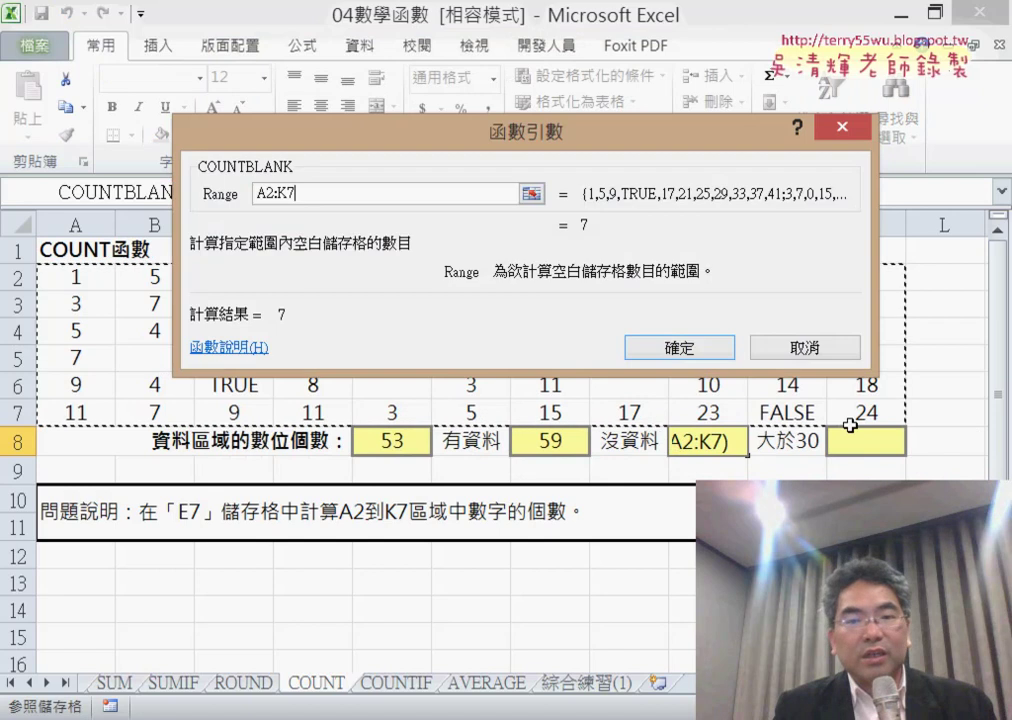
click(685, 350)
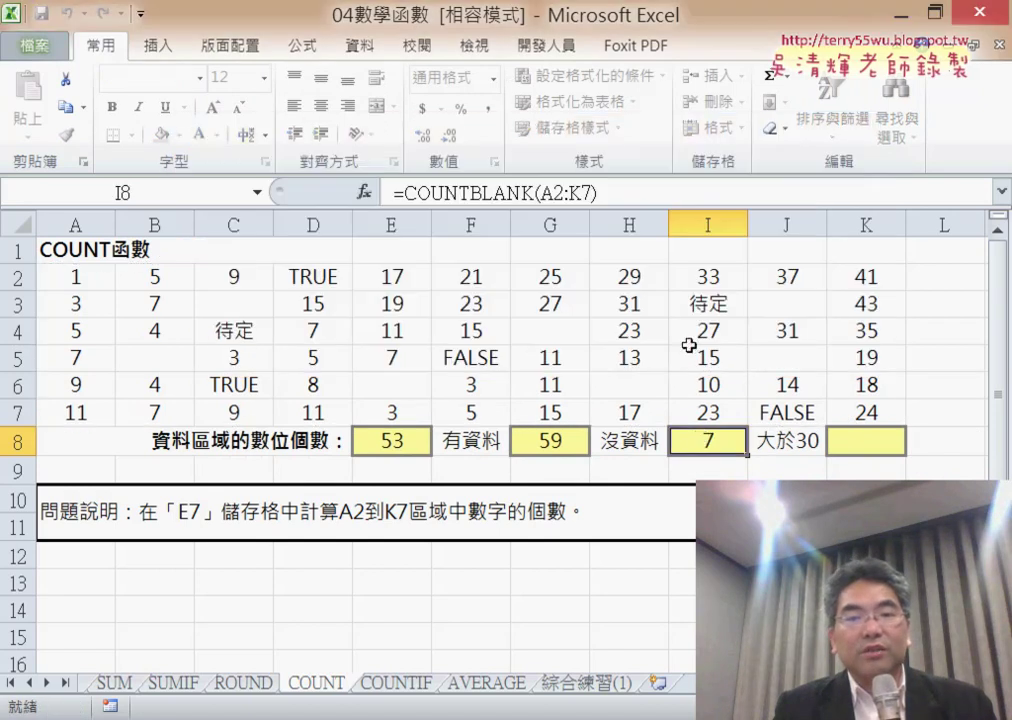
Enter =COUNTIF(A2:K7,">30") in K8, which returns 7
click(889, 449)
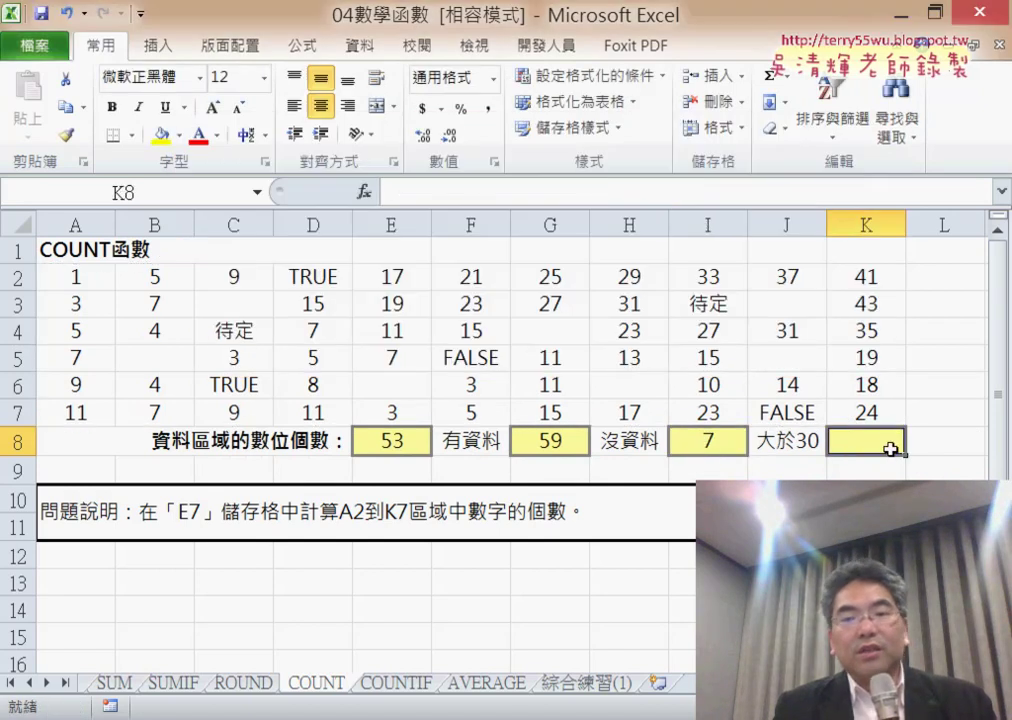
click(368, 192)
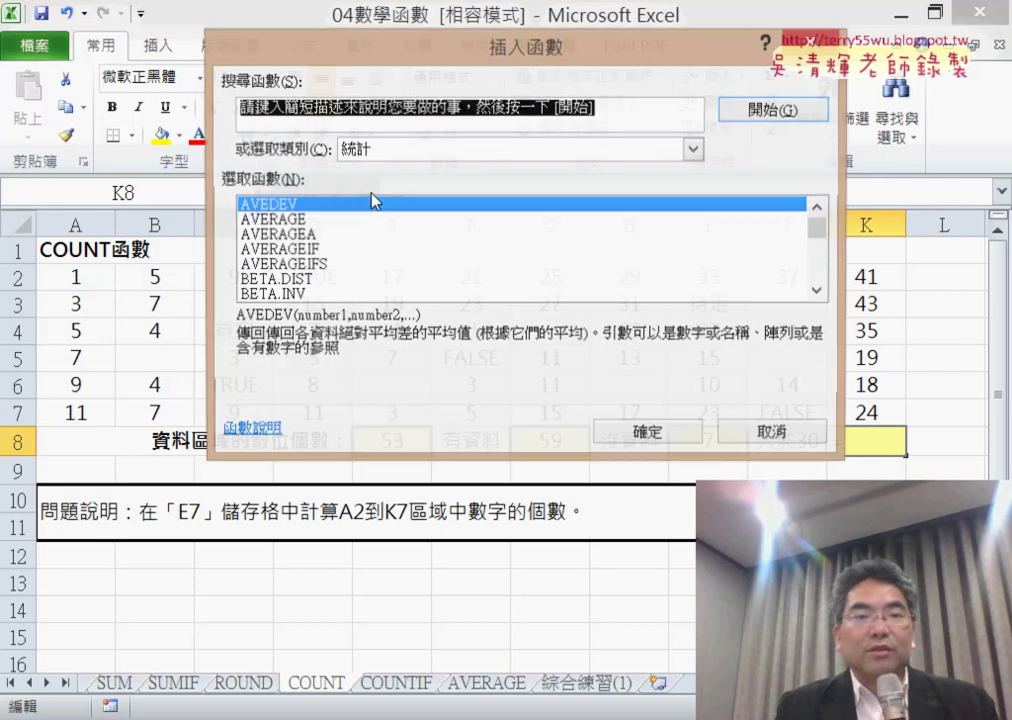
scroll(823, 266, down, 4)
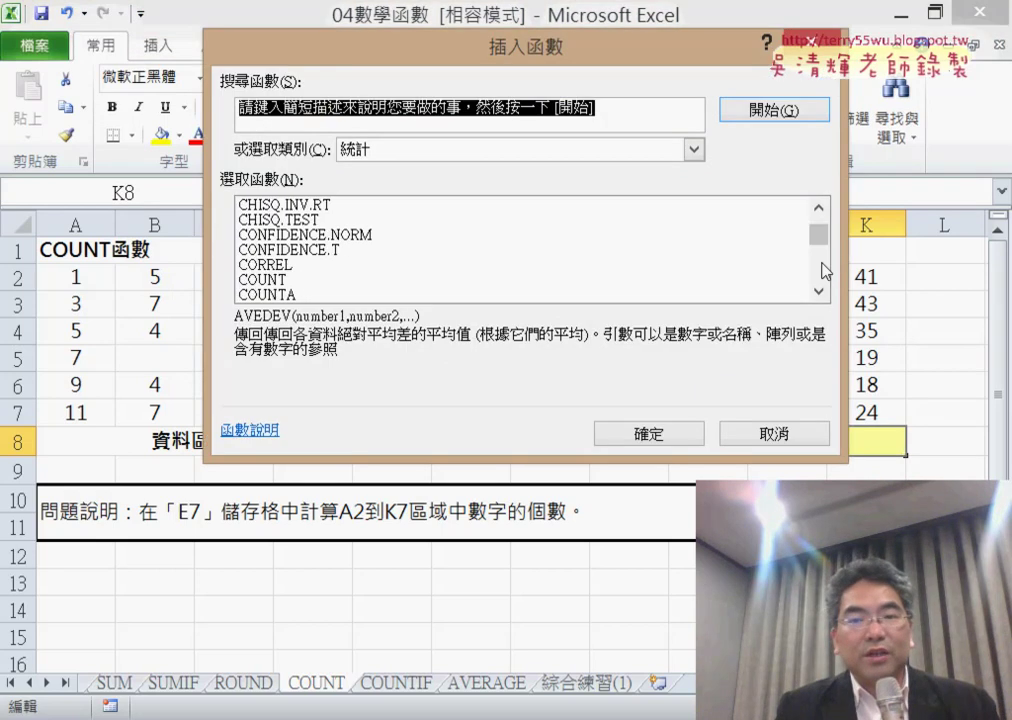
scroll(825, 270, down, 2)
click(338, 236)
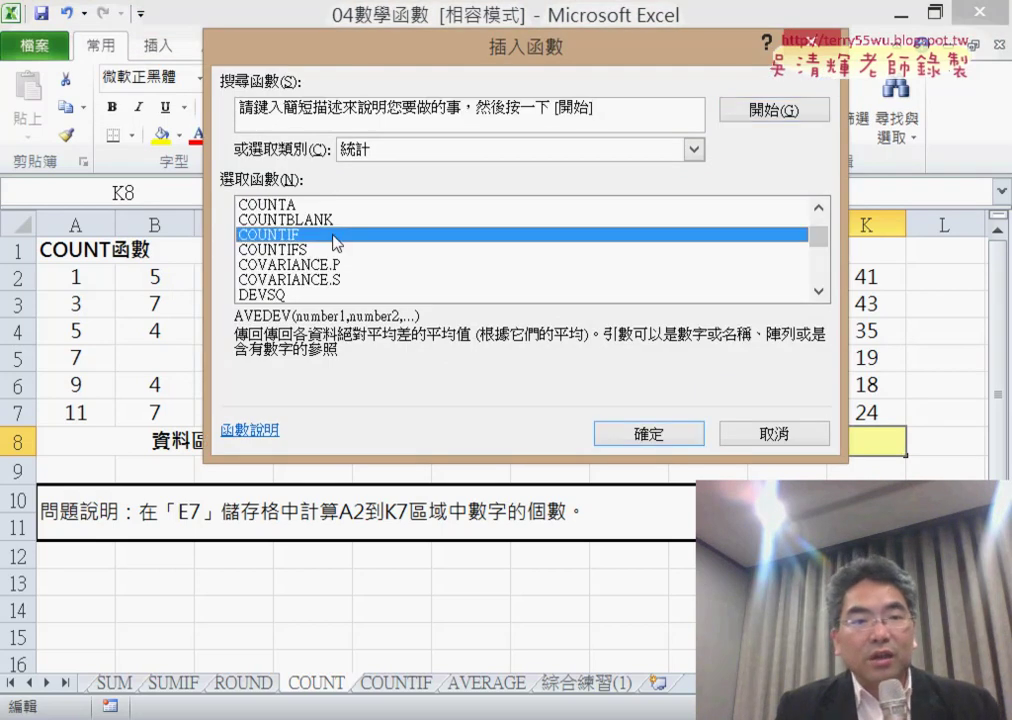
double_click(338, 236)
drag(362, 104, 350, 465)
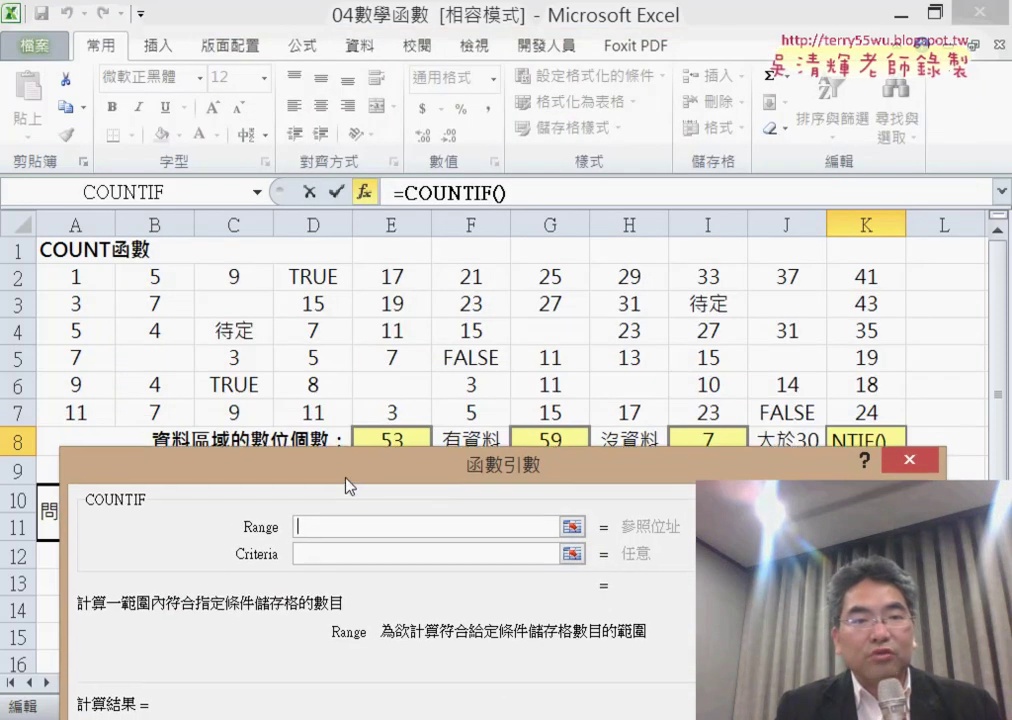
mouse_move(77, 280)
mouse_down()
mouse_move(229, 371)
mouse_move(838, 414)
mouse_up()
click(373, 318)
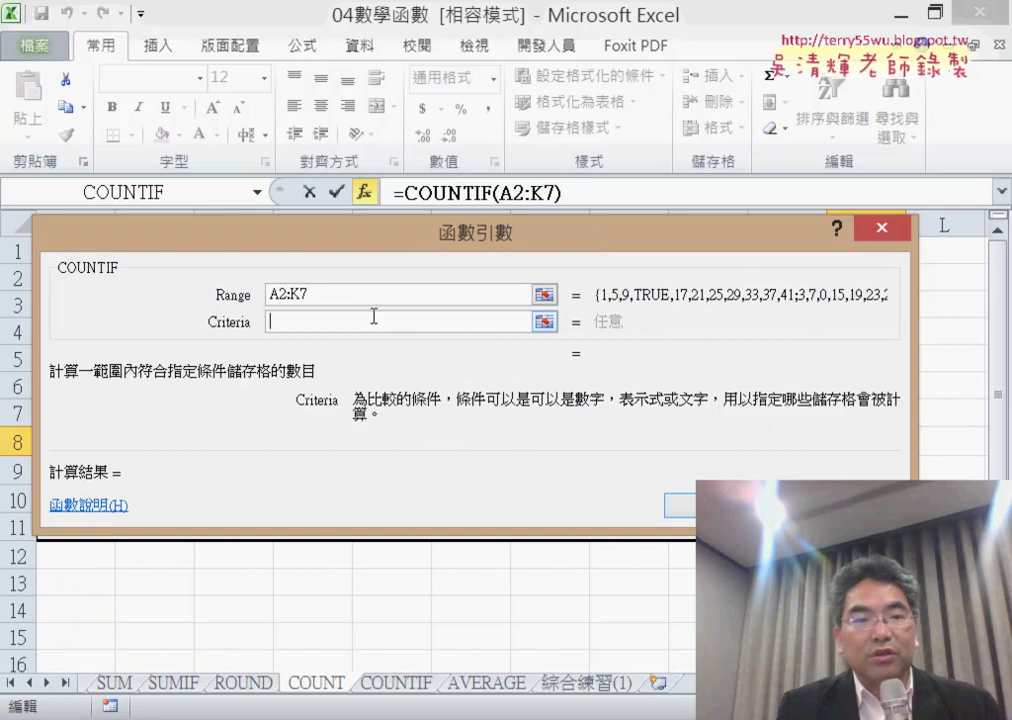
text(>)
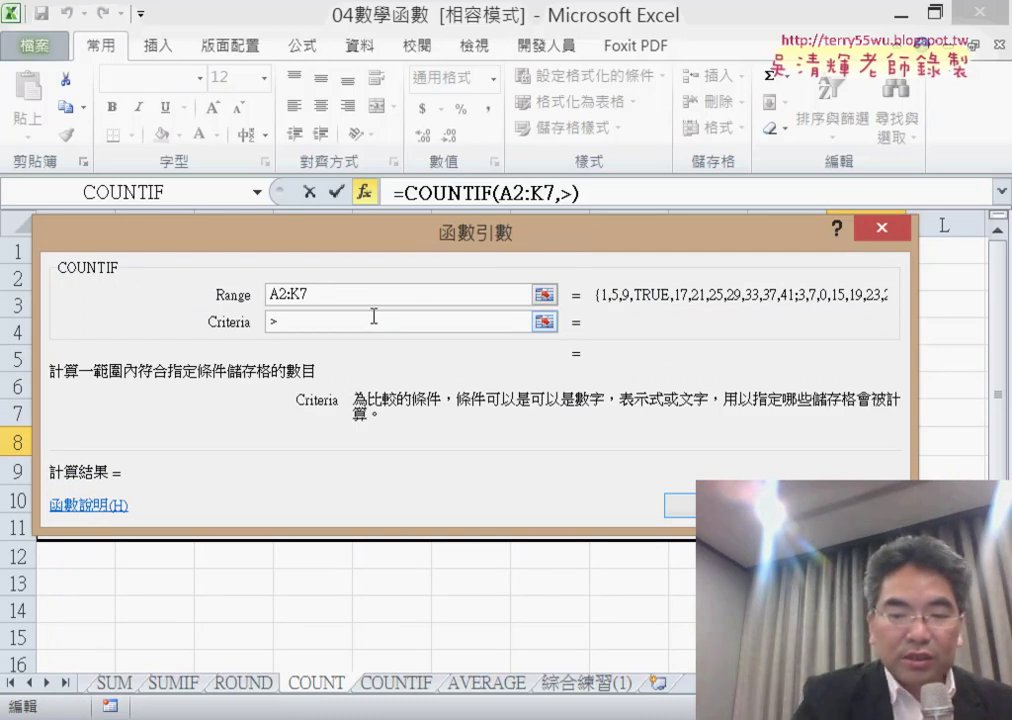
text(30)
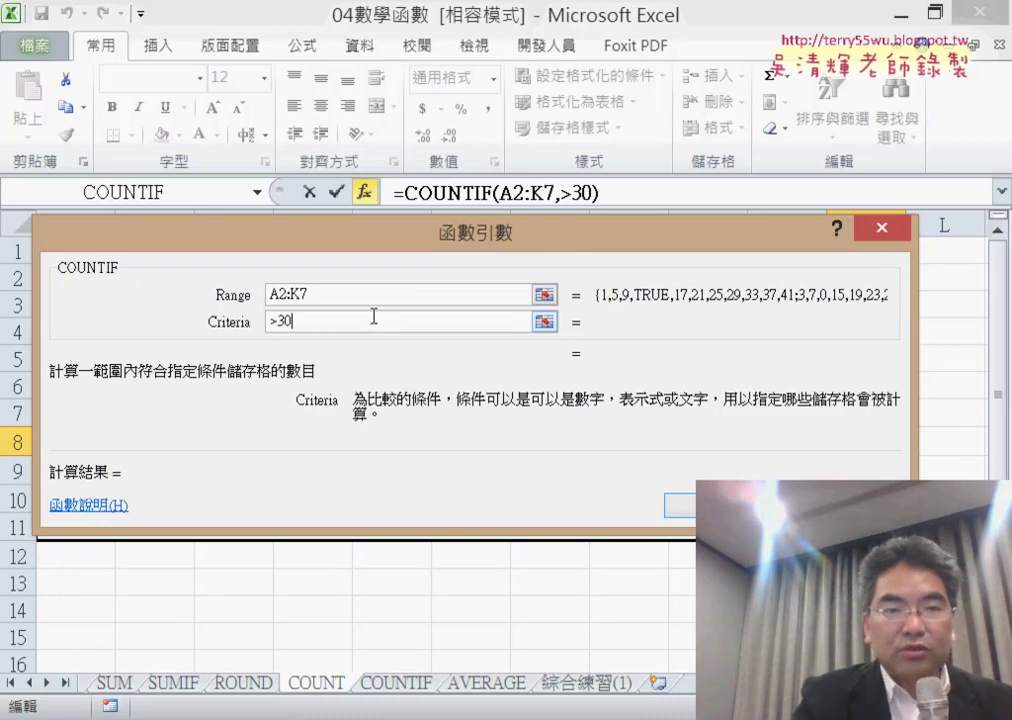
click(352, 295)
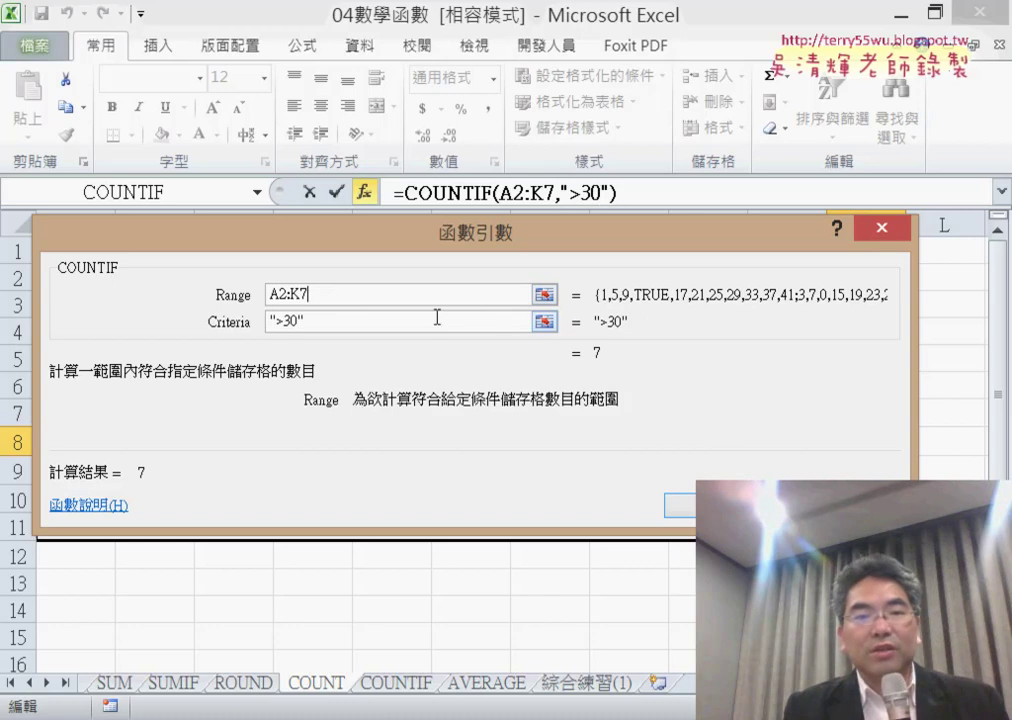
click(710, 505)
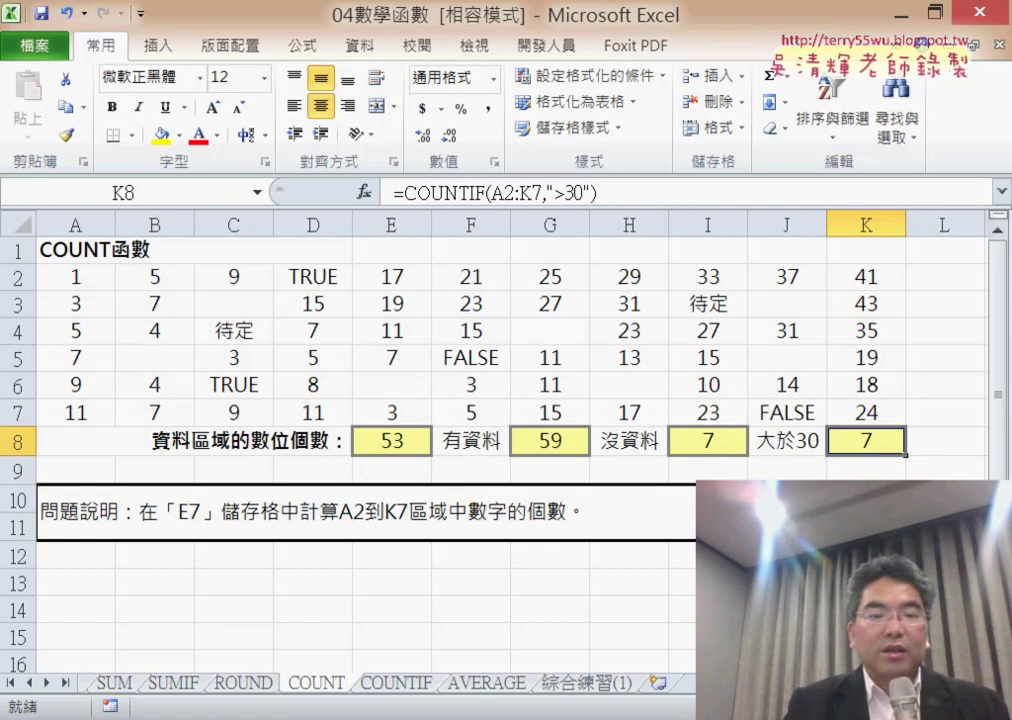
Switch to the 範例_黑名單篩選 workbook and view its 黑名單, 查詢名單 and 查詢結果 sheets
mouse_move(540, 712)
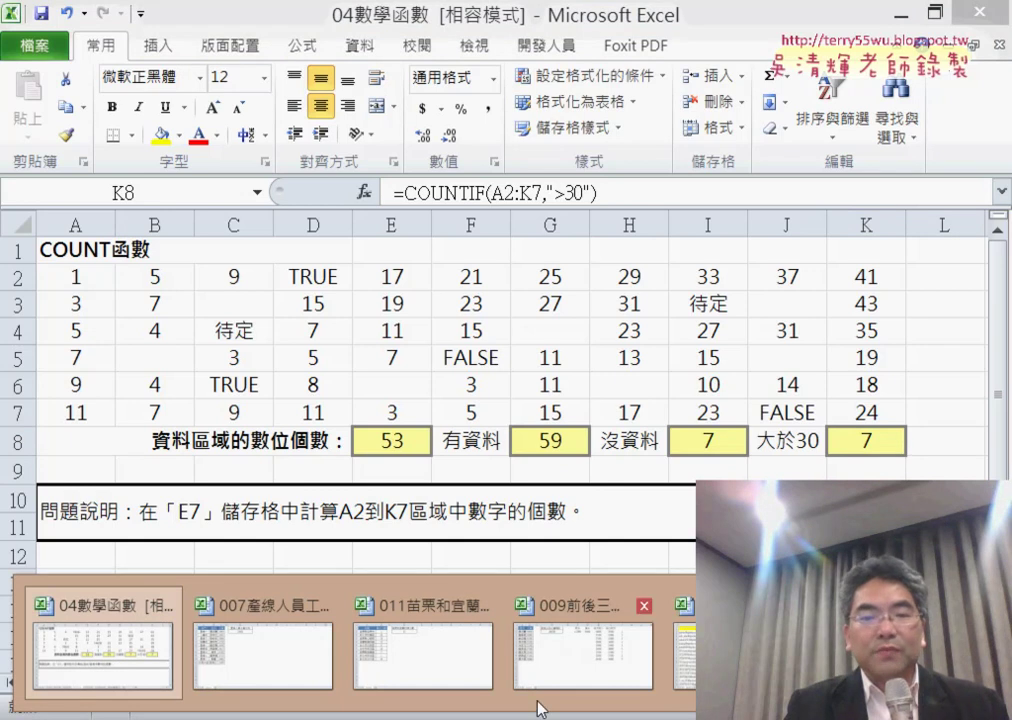
click(680, 650)
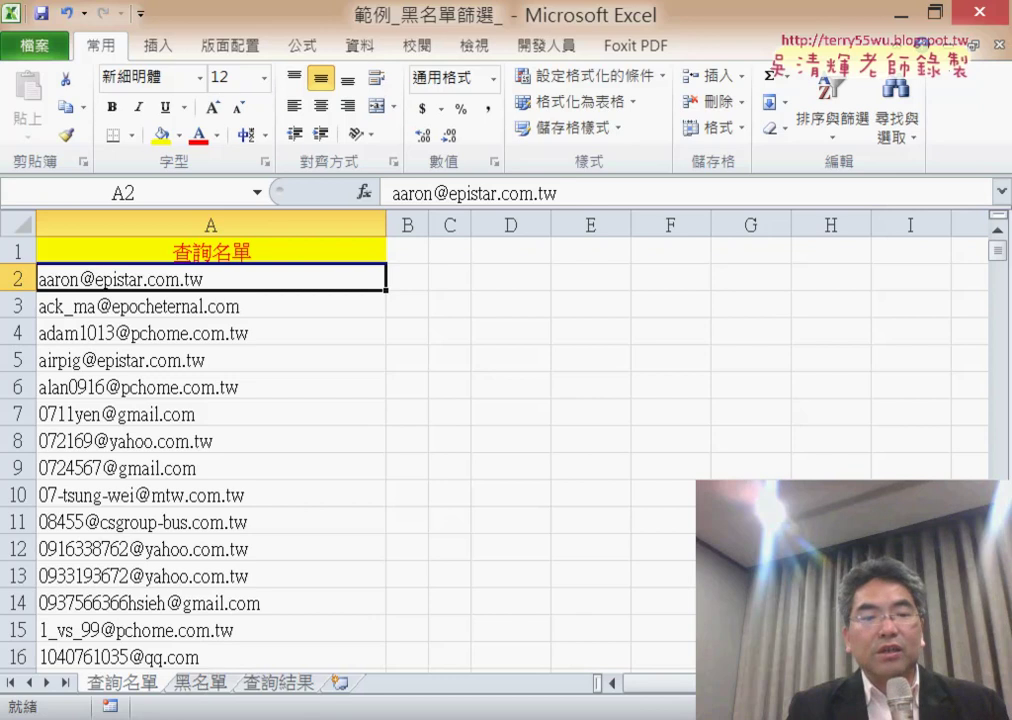
click(200, 686)
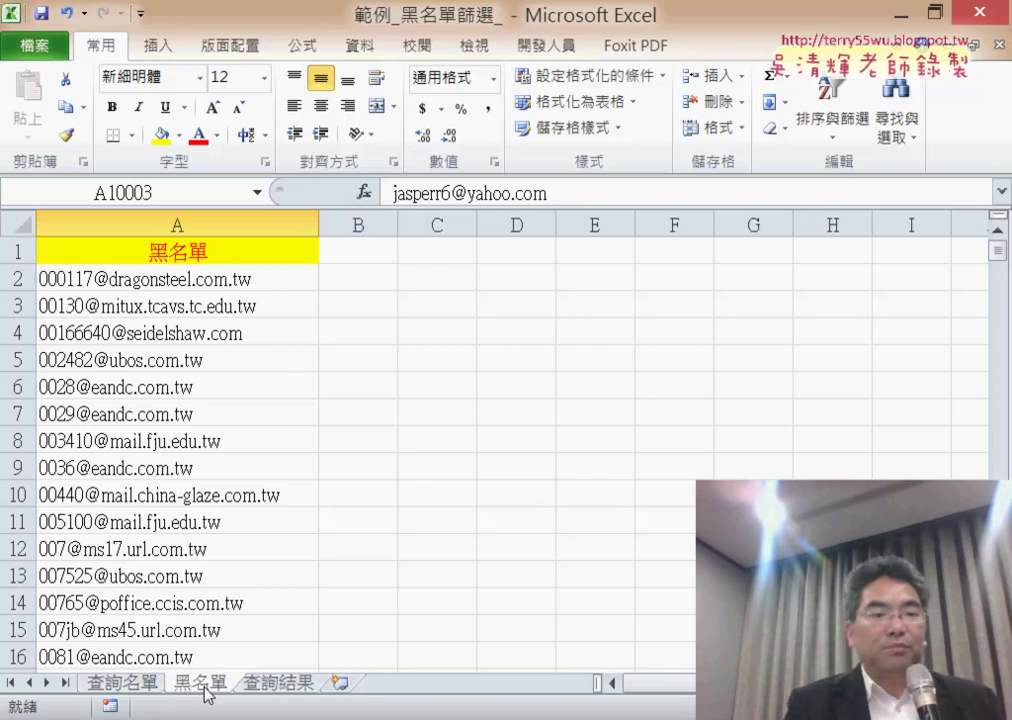
click(145, 688)
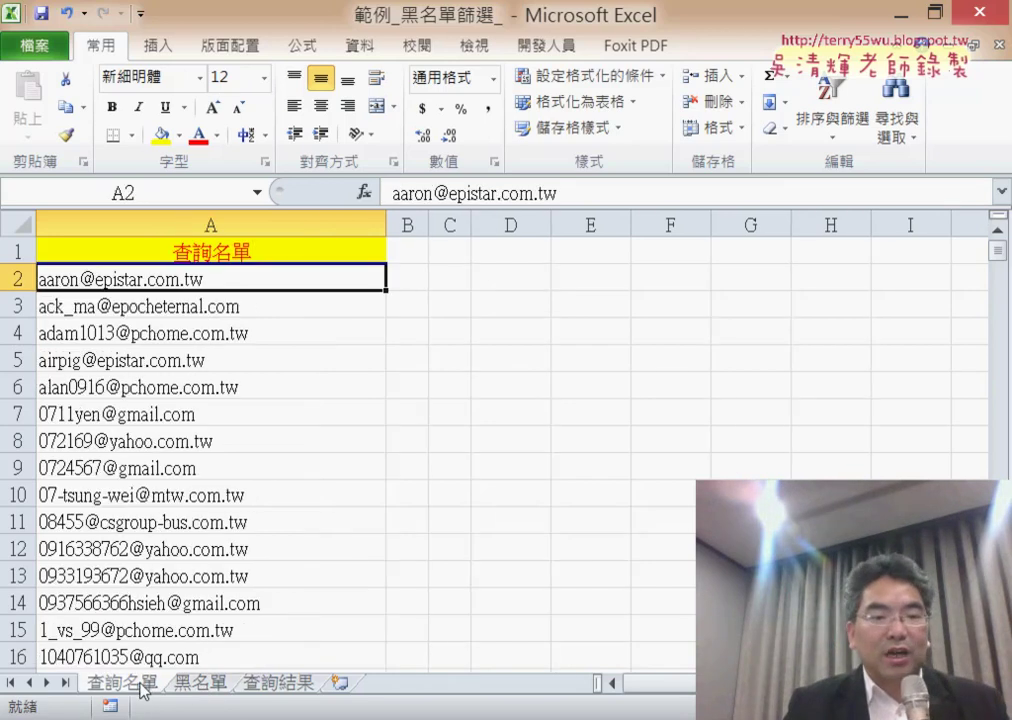
click(289, 688)
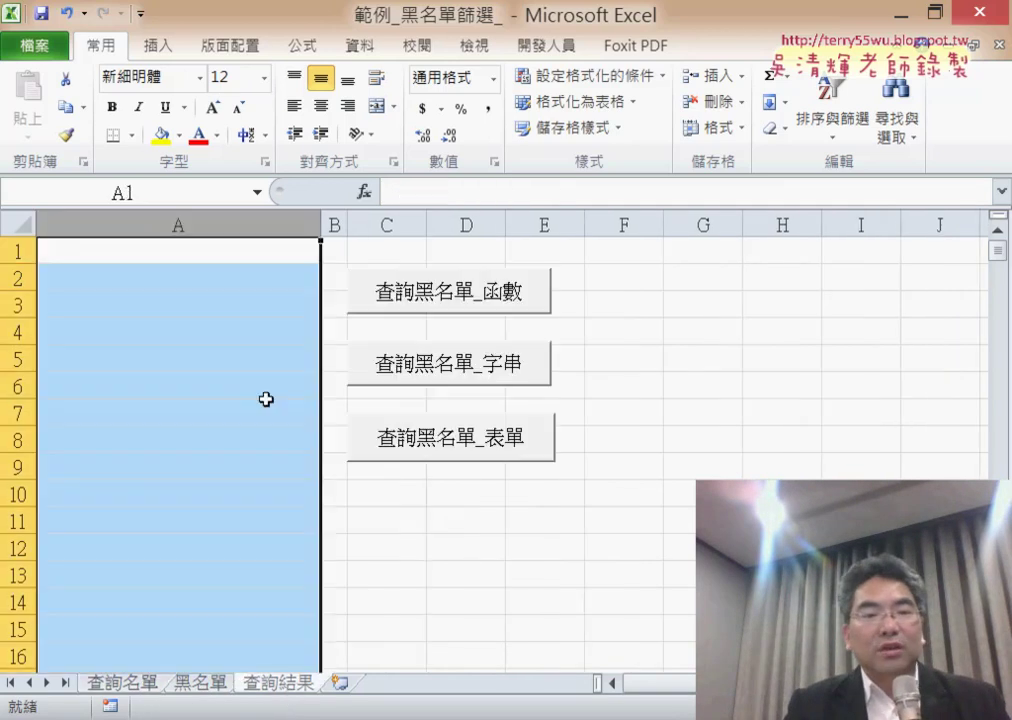